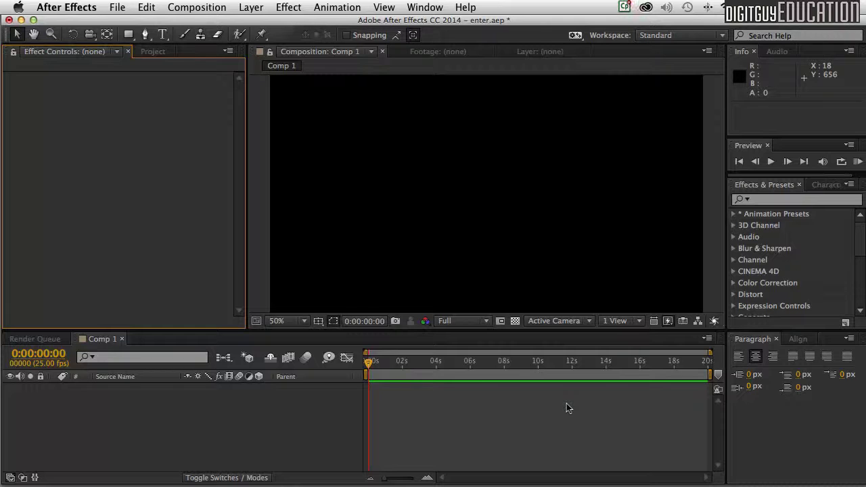
Create a new composition at 1280 x 720 px, 25 frames per second, with a duration of 20 seconds
{"action": "left_click", "coordinate": [402, 248]}
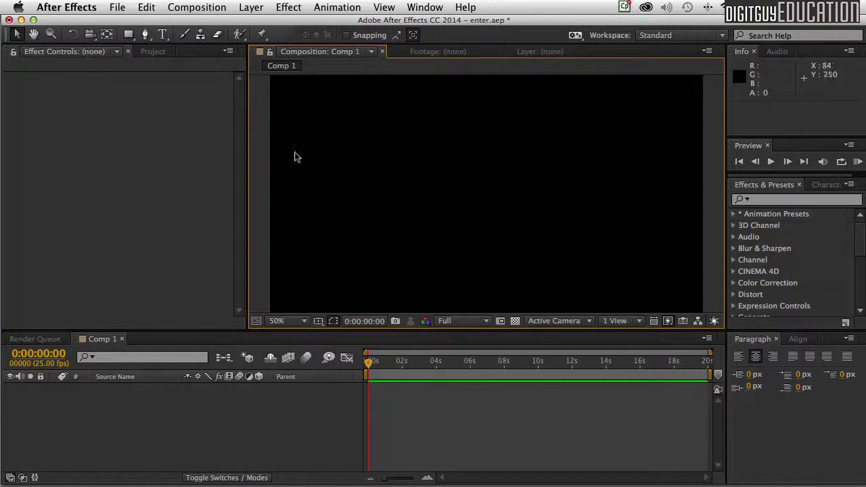
{"action": "left_click", "coordinate": [181, 7]}
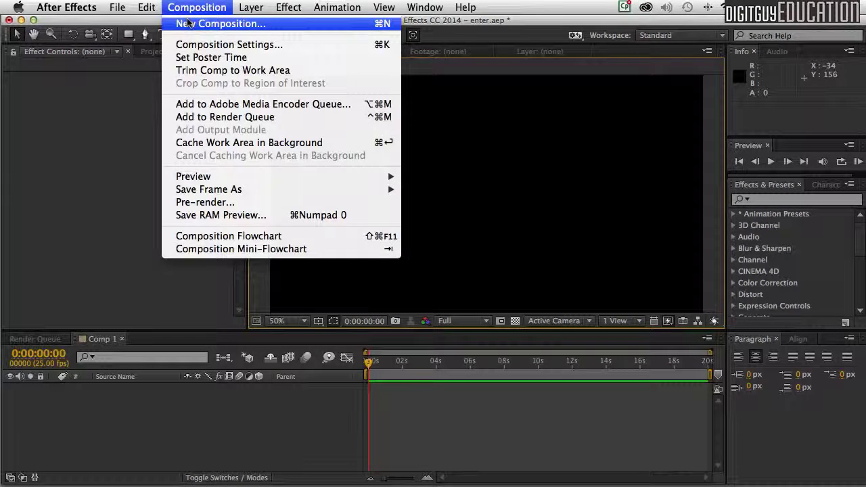
{"action": "left_click", "coordinate": [217, 23]}
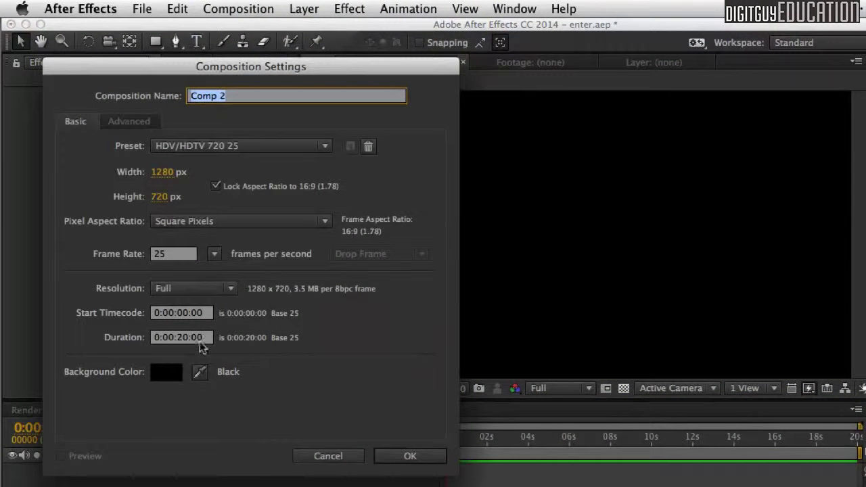
{"action": "left_click", "coordinate": [411, 456]}
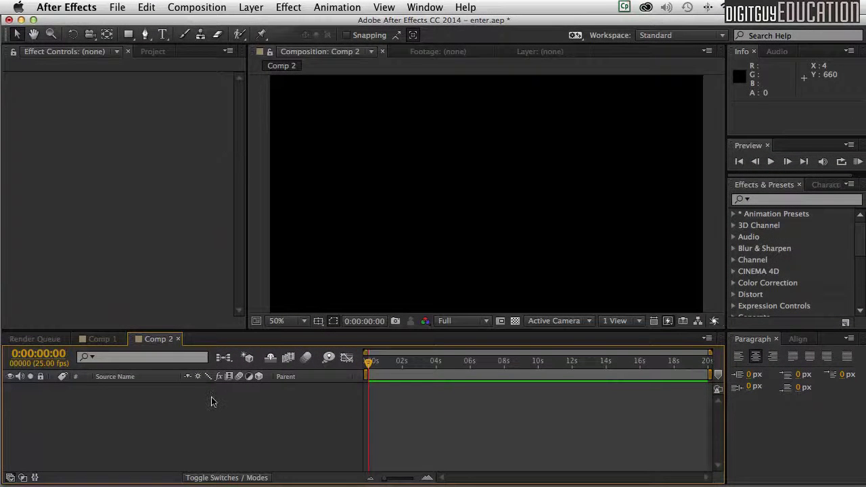
Add a new MAXON CINEMA 4D file layer saved as Enter 2 in the C4D folder, replacing the existing file
{"action": "left_click", "coordinate": [249, 7]}
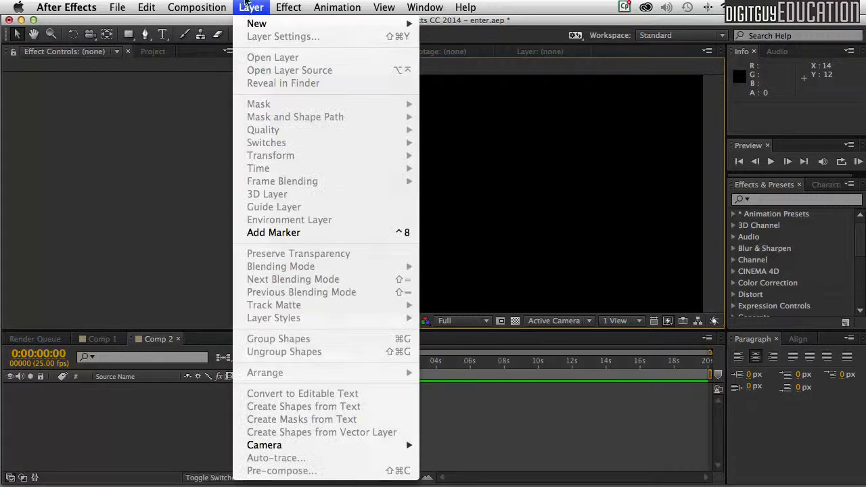
{"action": "mouse_move", "coordinate": [245, 18]}
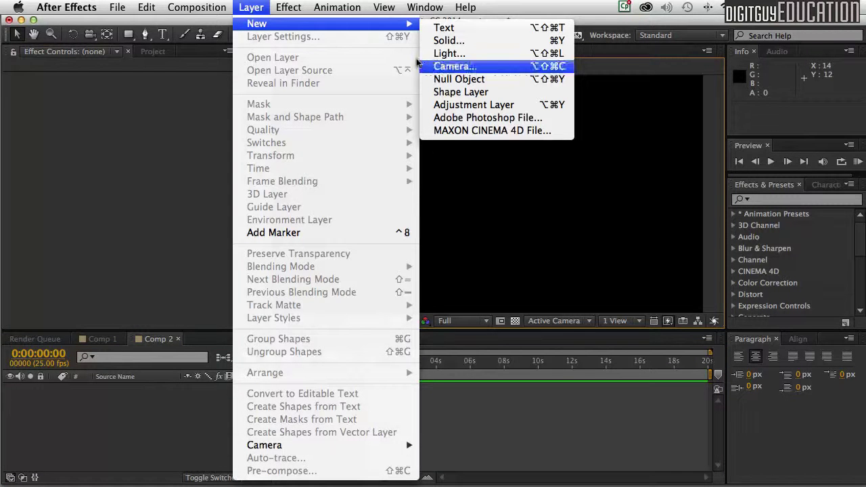
{"action": "left_click", "coordinate": [440, 129]}
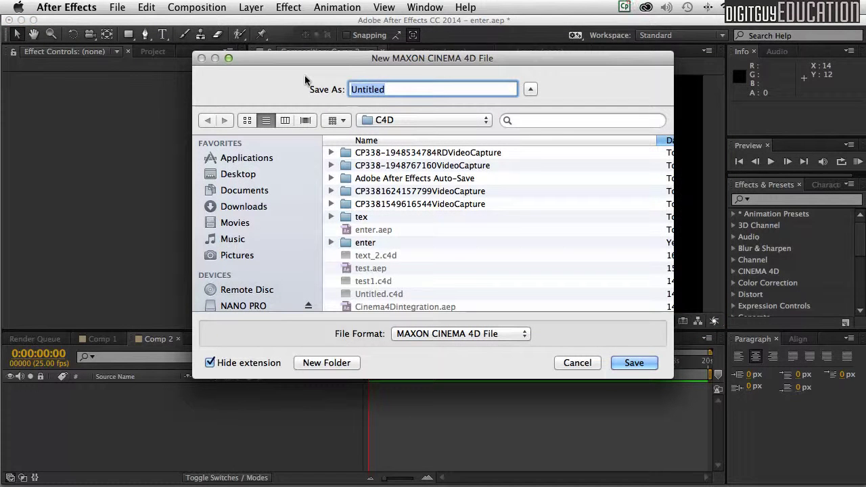
{"action": "type", "text": "Enter 2"}
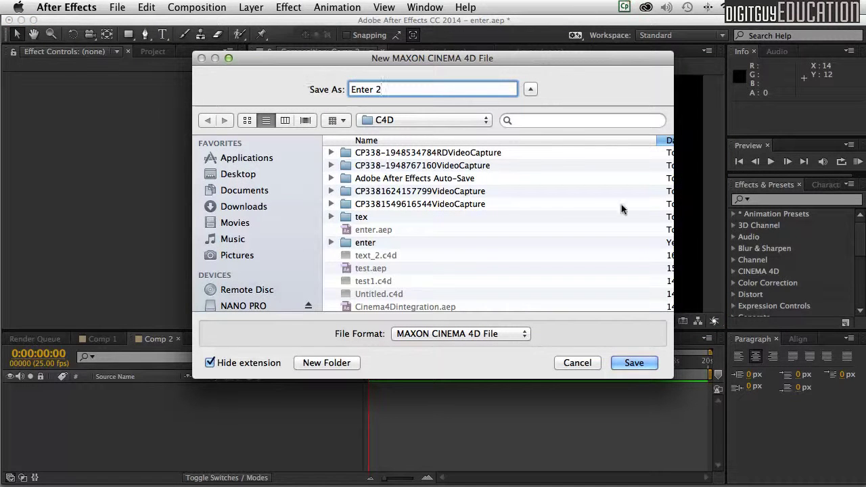
{"action": "left_click", "coordinate": [632, 363]}
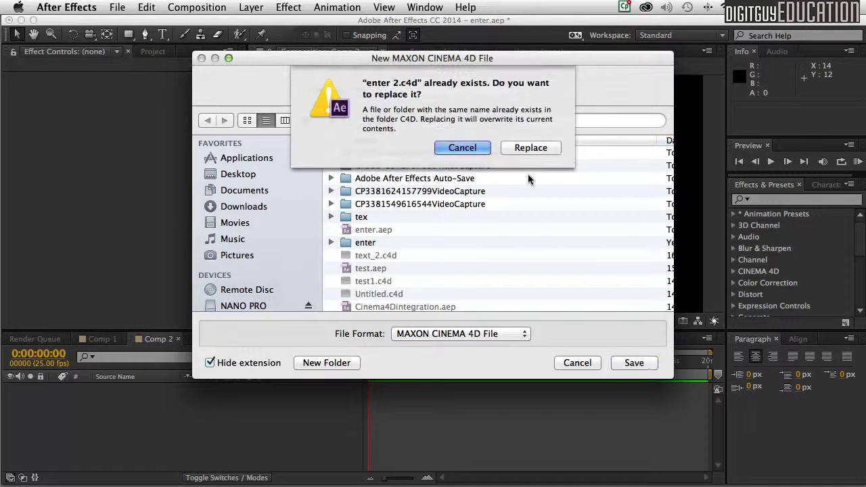
{"action": "left_click", "coordinate": [531, 147]}
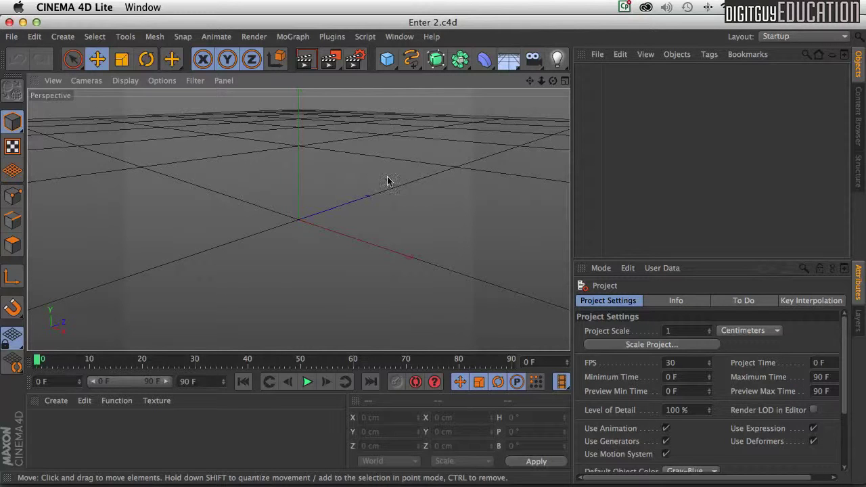
Add a Cube primitive to the Cinema 4D scene
{"action": "left_click", "coordinate": [387, 60]}
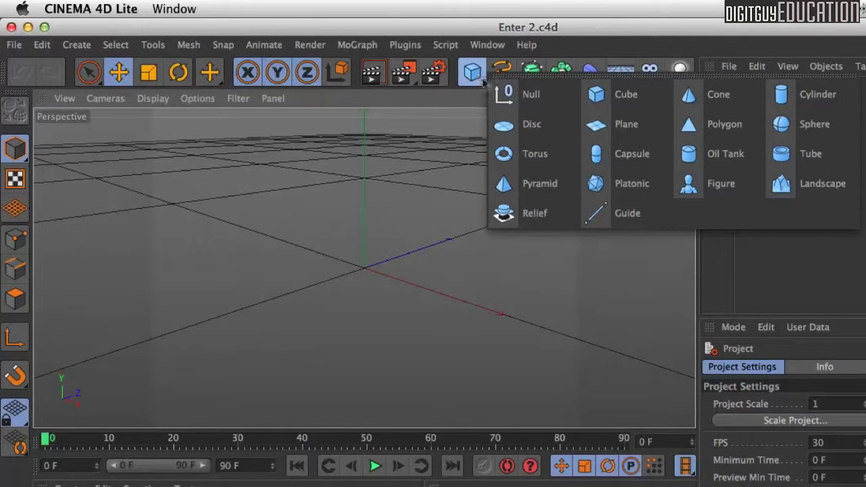
{"action": "left_click", "coordinate": [604, 96]}
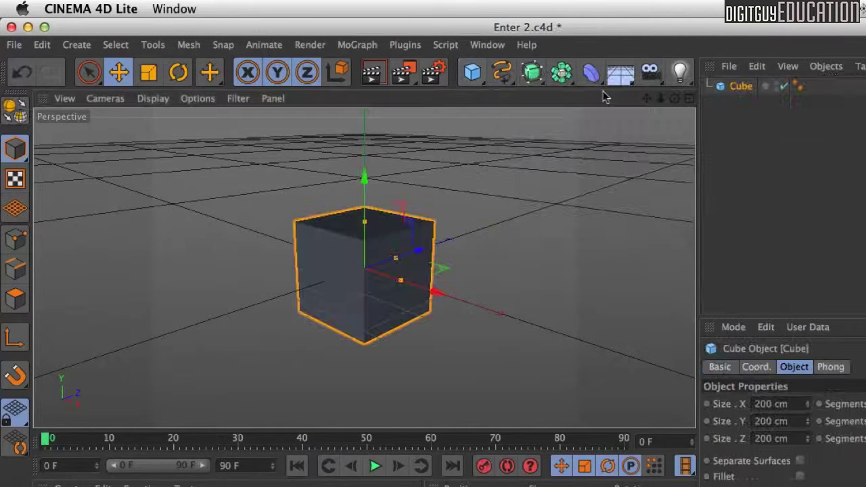
{"action": "left_click", "coordinate": [451, 272]}
{"action": "left_click", "coordinate": [390, 252]}
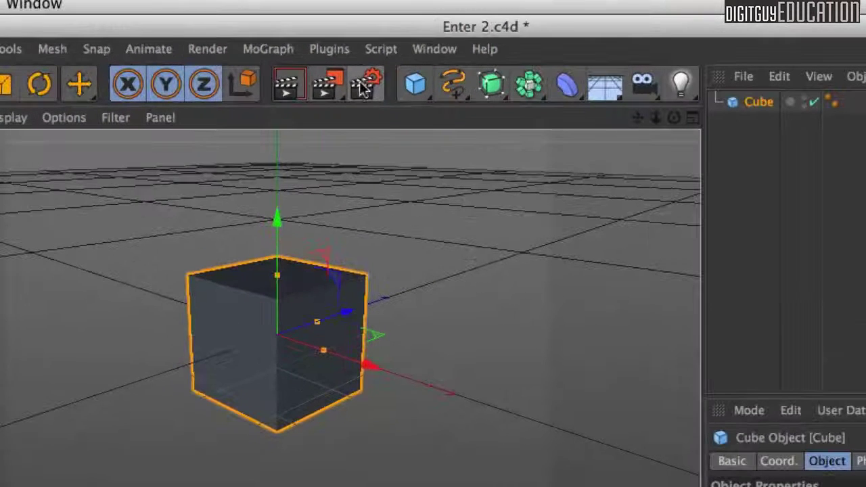
Set the render output to the HDV/HDTV 720 25 film/video preset and close the render settings
{"action": "left_click", "coordinate": [353, 61]}
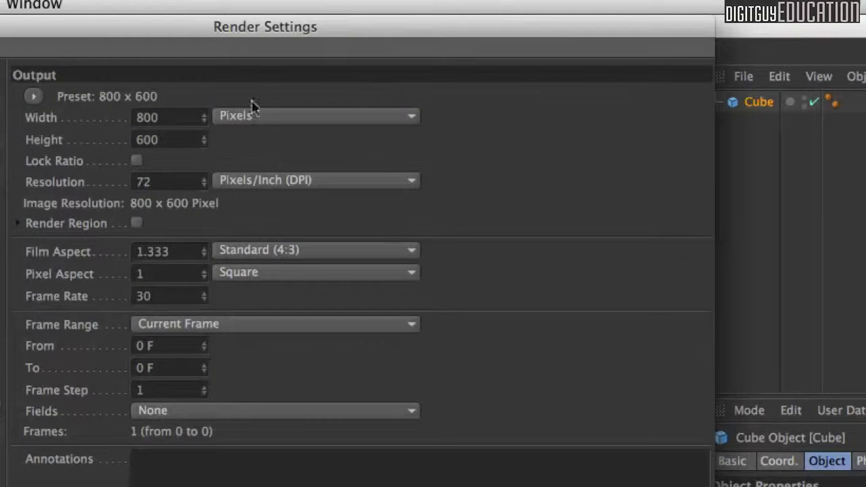
{"action": "left_click", "coordinate": [32, 96]}
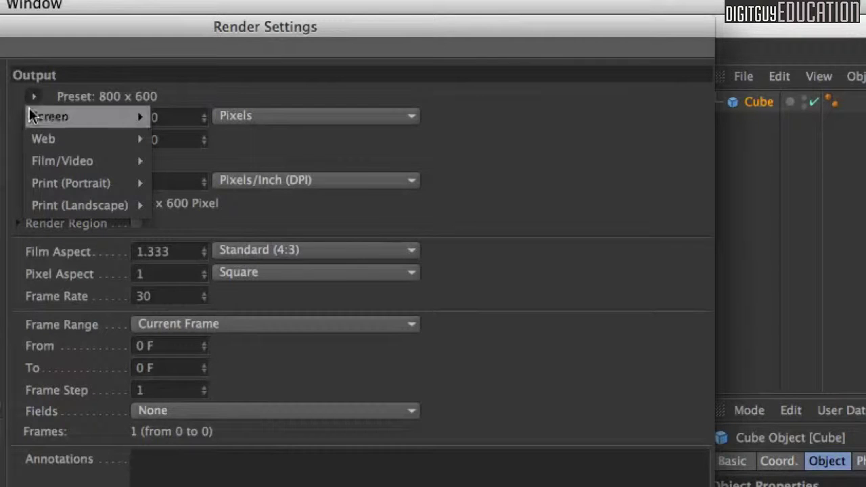
{"action": "mouse_move", "coordinate": [34, 166]}
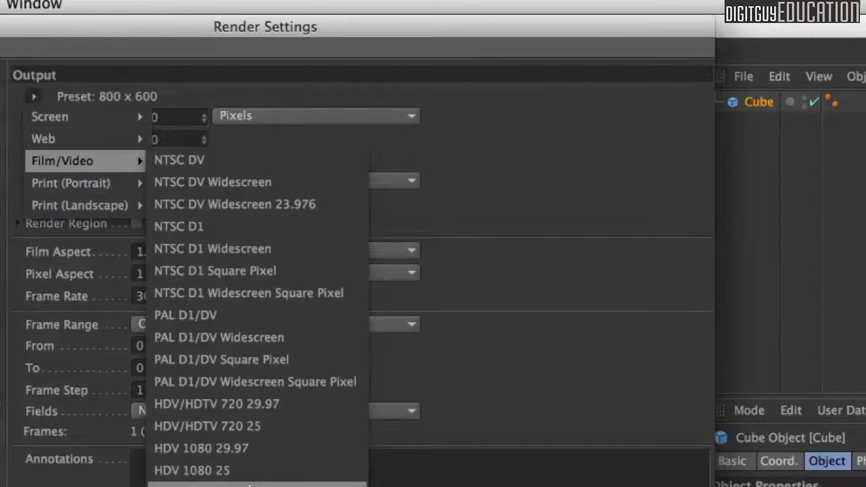
{"action": "left_click", "coordinate": [257, 424]}
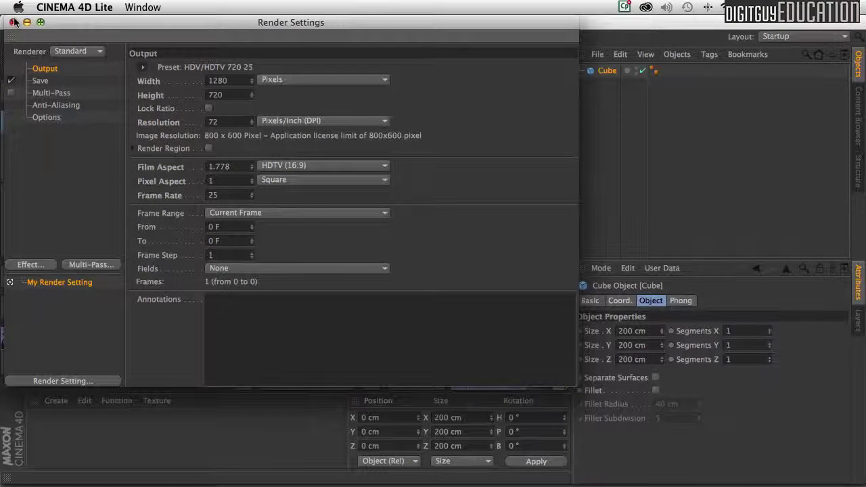
{"action": "left_click", "coordinate": [14, 24]}
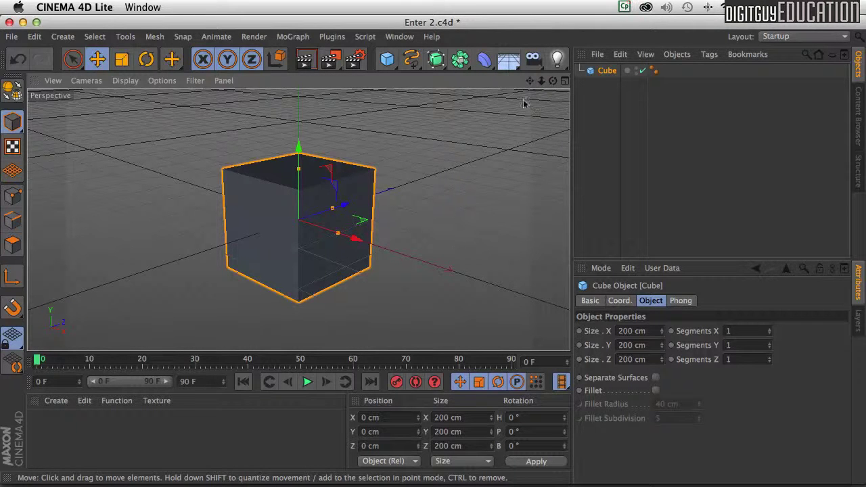
Stretch the cube vertically in the viewport to a Y size of about 295 cm
{"action": "left_click_drag", "start_coordinate": [483, 170], "coordinate": [478, 267], "text": "alt"}
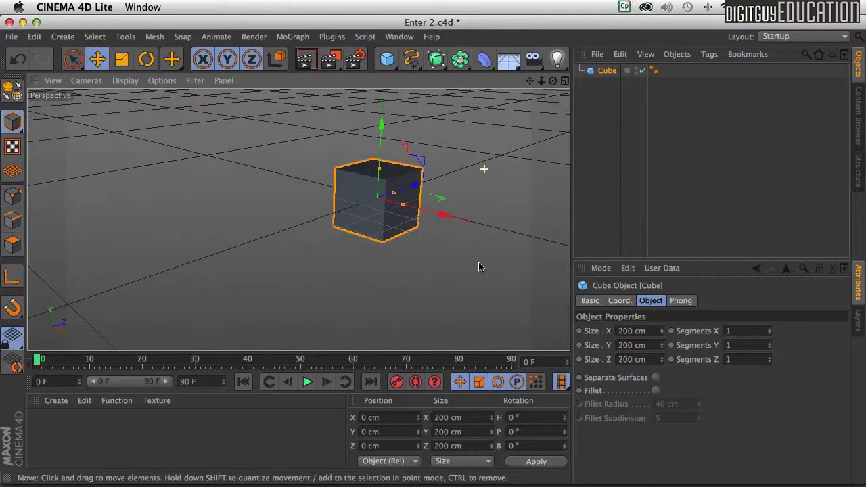
{"action": "left_click_drag", "start_coordinate": [530, 80], "coordinate": [429, 246]}
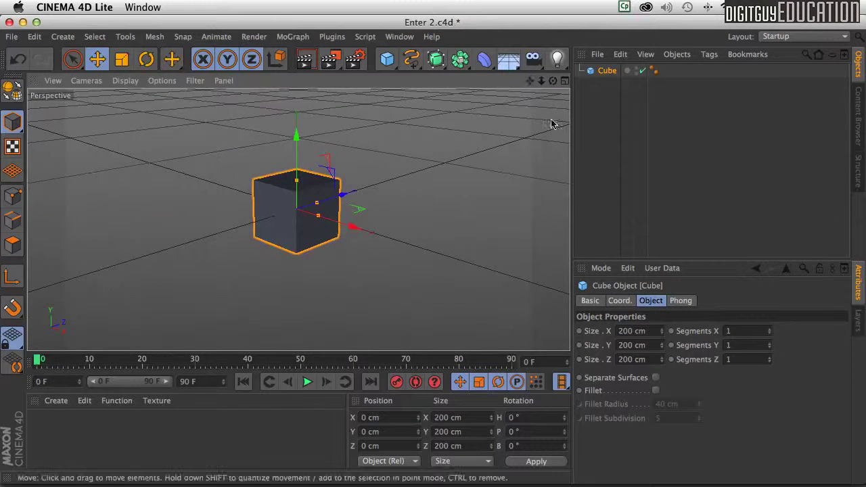
{"action": "left_click", "coordinate": [347, 274]}
{"action": "left_click", "coordinate": [322, 225]}
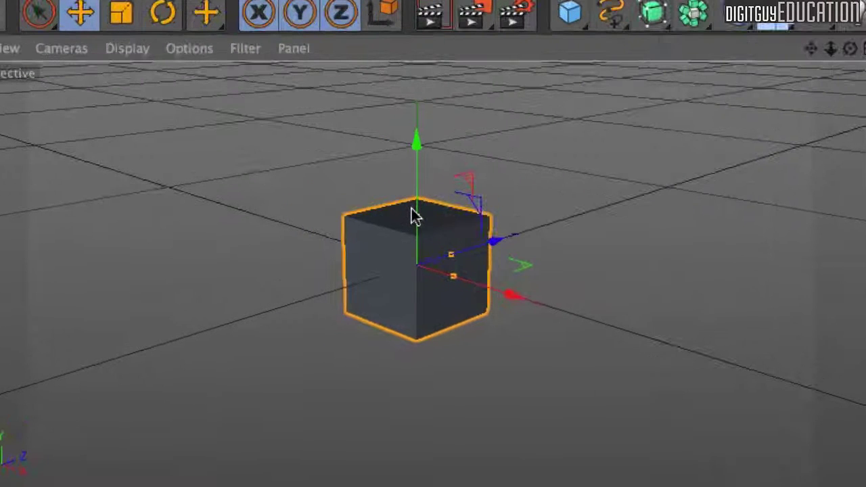
{"action": "left_click_drag", "start_coordinate": [411, 208], "coordinate": [418, 188]}
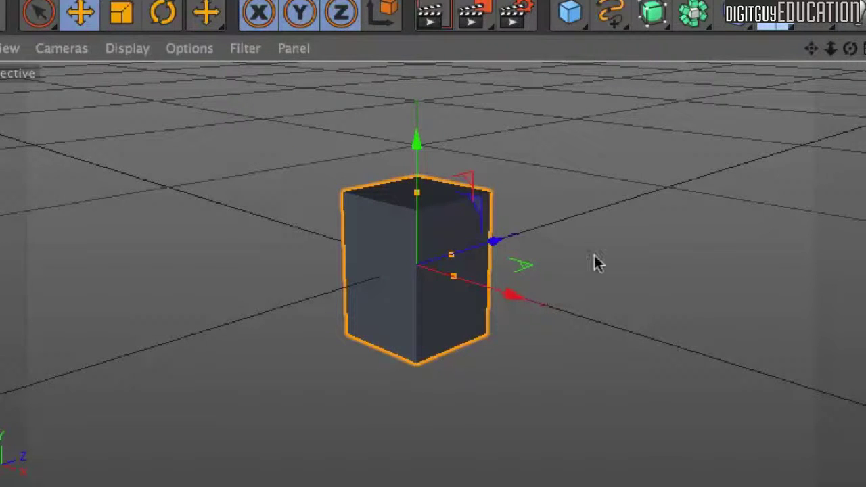
{"action": "left_click", "coordinate": [499, 383]}
{"action": "left_click", "coordinate": [425, 293]}
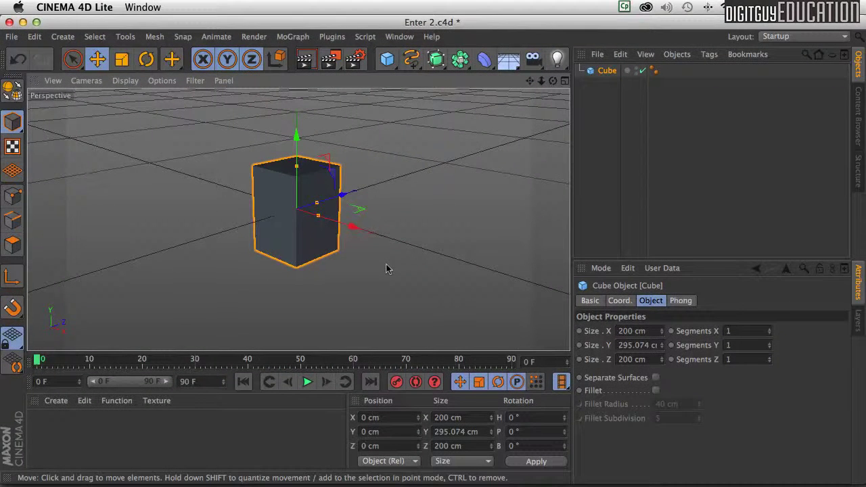
Paste four copies of the stretched cube into the scene
{"action": "left_click", "coordinate": [600, 98]}
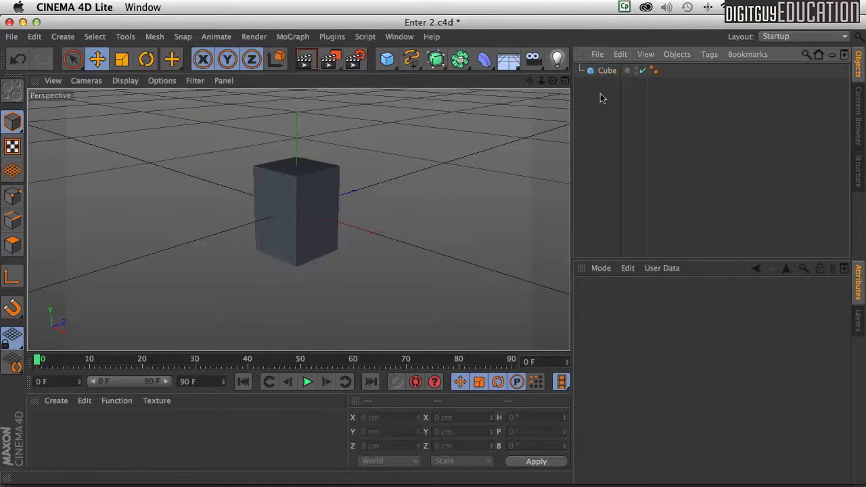
{"action": "key", "text": "super+v"}
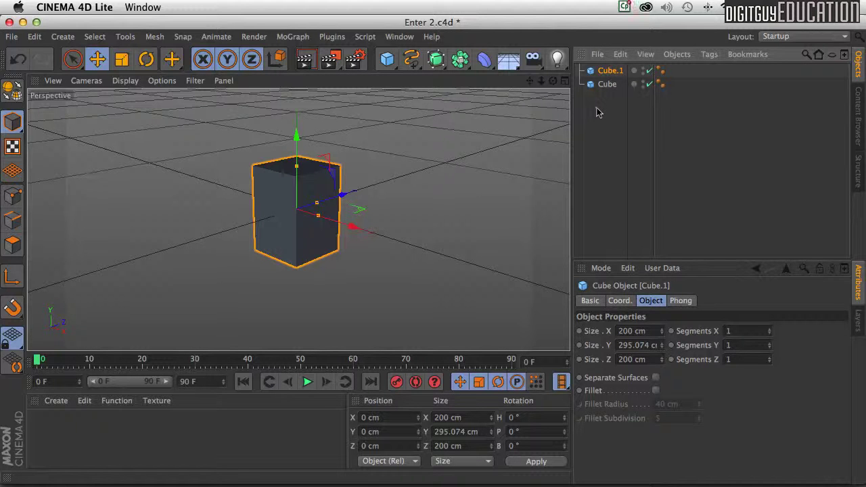
{"action": "key", "text": "super+v"}
{"action": "key", "text": "super+v"}
{"action": "key", "text": "super+v"}
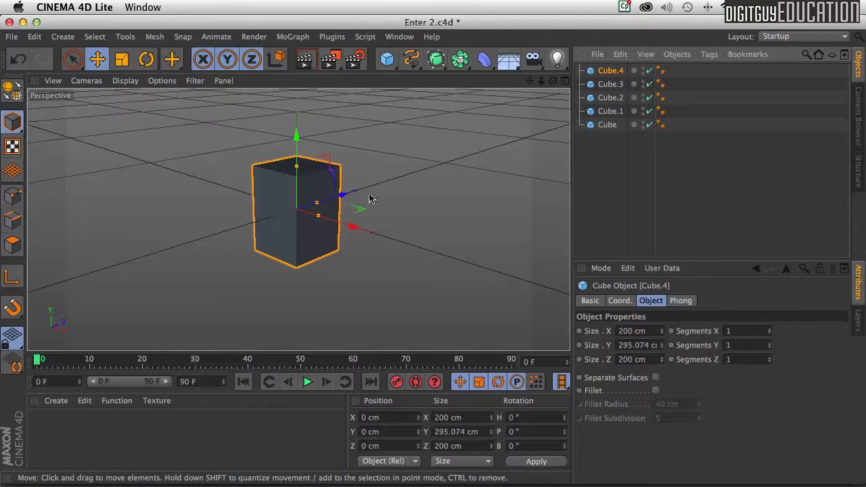
Move Cube.4 along positive Z to about 240 cm and Cube.3 along negative X, clear of the central cube
{"action": "left_click_drag", "start_coordinate": [343, 196], "coordinate": [387, 192]}
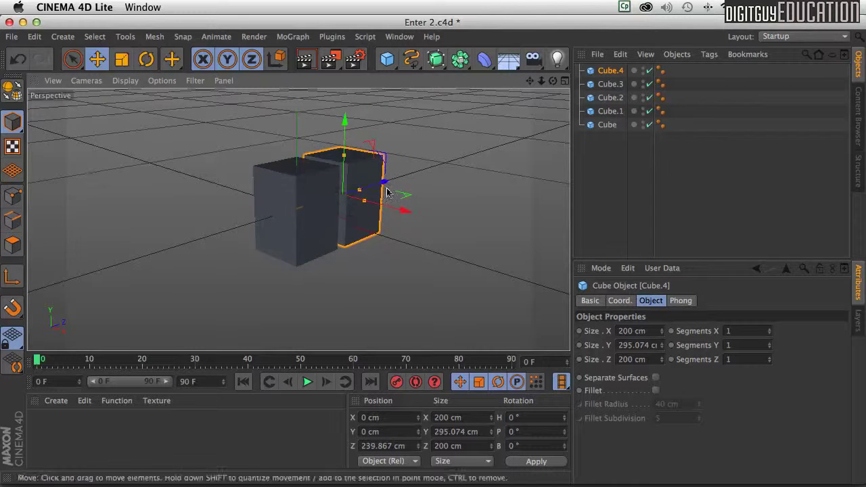
{"action": "left_click", "coordinate": [610, 84]}
{"action": "left_click_drag", "start_coordinate": [352, 226], "coordinate": [301, 214]}
Raise Cube.2 above the central cube to about 321 cm in Y and lower Cube.1 just beneath it
{"action": "left_click", "coordinate": [604, 98]}
{"action": "left_click_drag", "start_coordinate": [295, 136], "coordinate": [429, 250]}
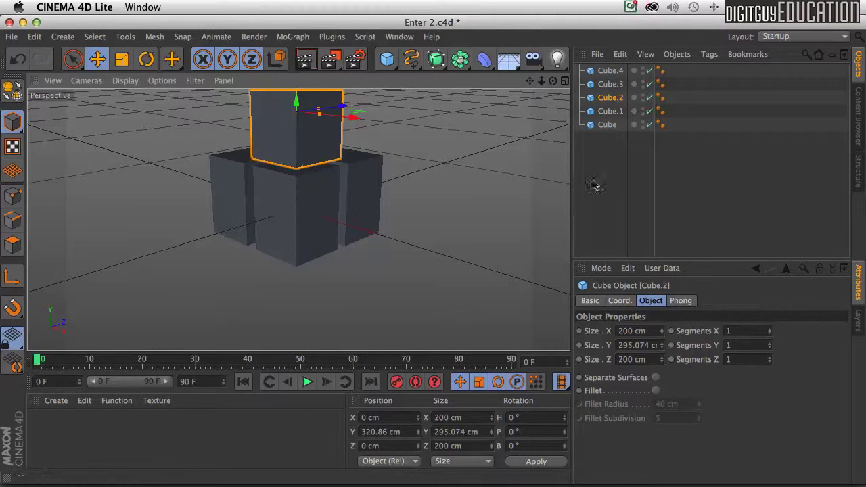
{"action": "left_click", "coordinate": [610, 111]}
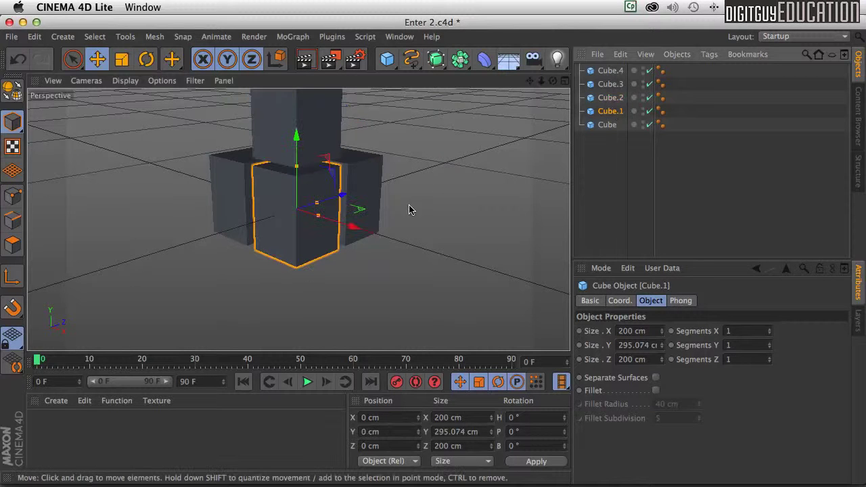
{"action": "left_click_drag", "start_coordinate": [295, 135], "coordinate": [287, 227]}
Fine-tune the gaps of the side cubes, placing Cube.4 at about 227 cm in Z and Cube.3 at about -238 cm in X
{"action": "left_click", "coordinate": [355, 183]}
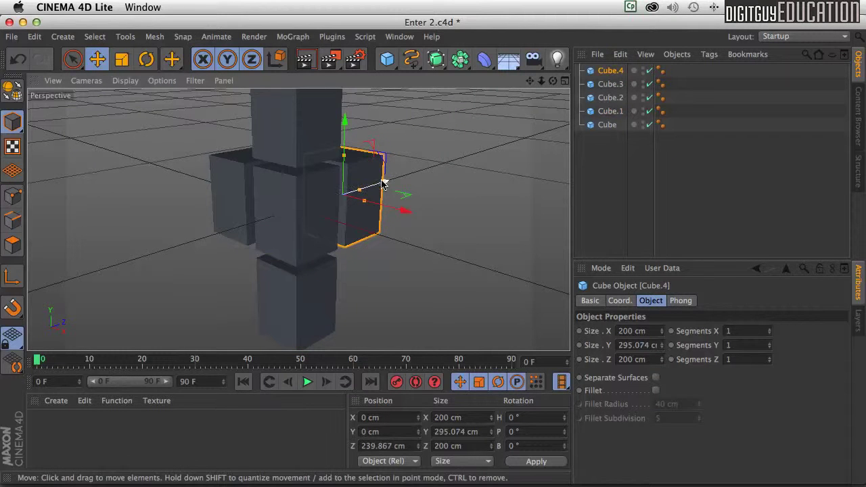
{"action": "left_click_drag", "start_coordinate": [383, 183], "coordinate": [378, 186]}
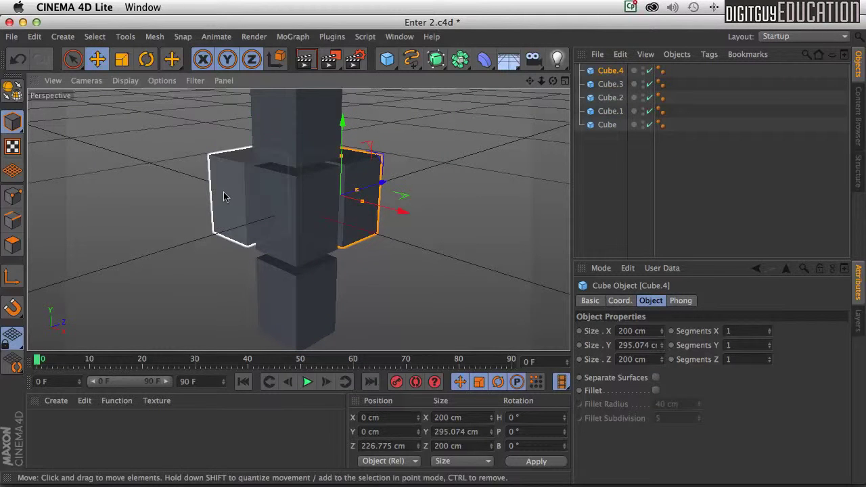
{"action": "left_click", "coordinate": [225, 197]}
{"action": "left_click_drag", "start_coordinate": [299, 201], "coordinate": [300, 209]}
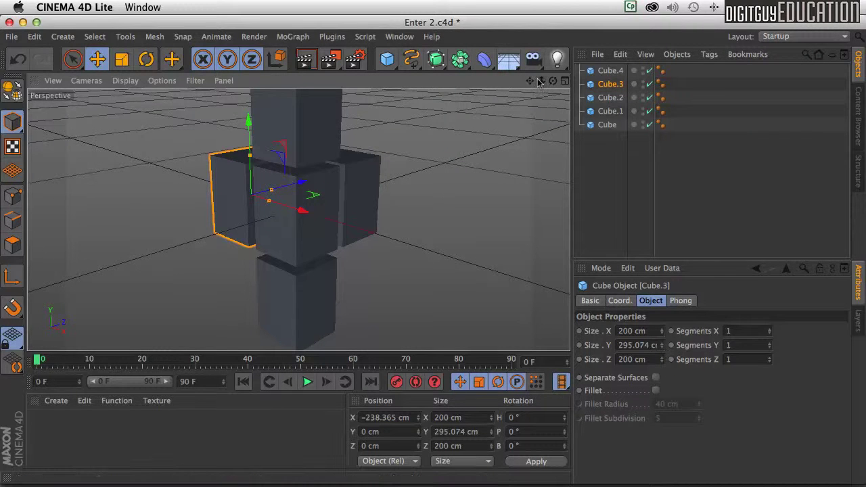
{"action": "scroll", "coordinate": [429, 250], "scroll_direction": "down", "scroll_amount": 6}
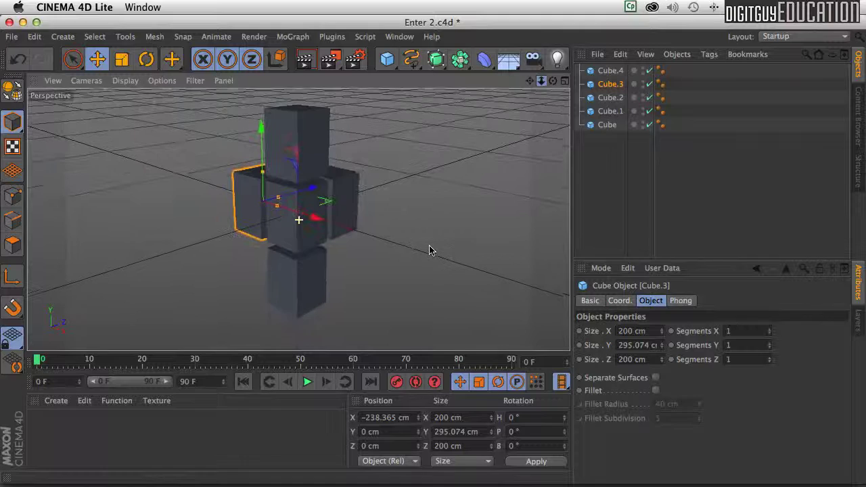
{"action": "left_click_drag", "start_coordinate": [540, 81], "coordinate": [539, 80]}
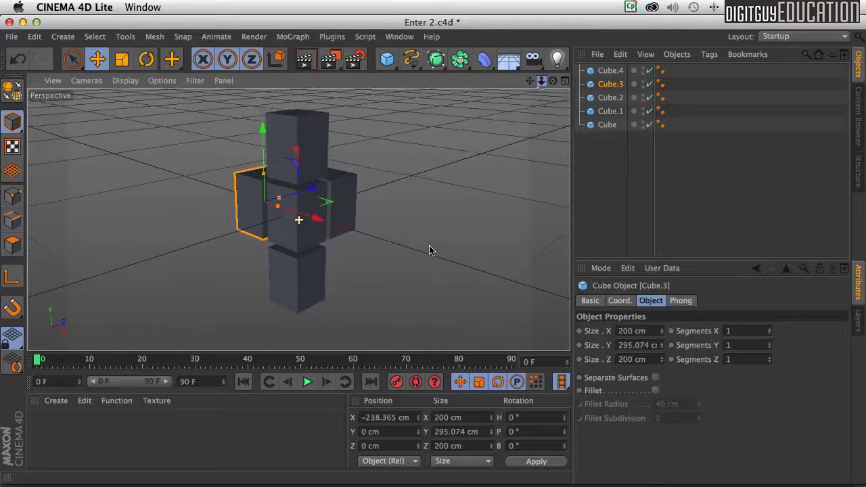
{"action": "left_click", "coordinate": [389, 216]}
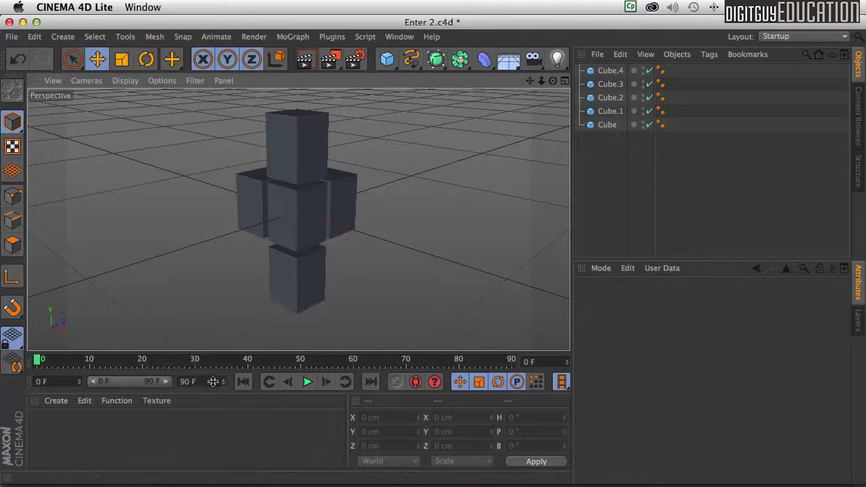
Create a new material and look over its color channel settings in the Material Editor
{"action": "left_click", "coordinate": [49, 396]}
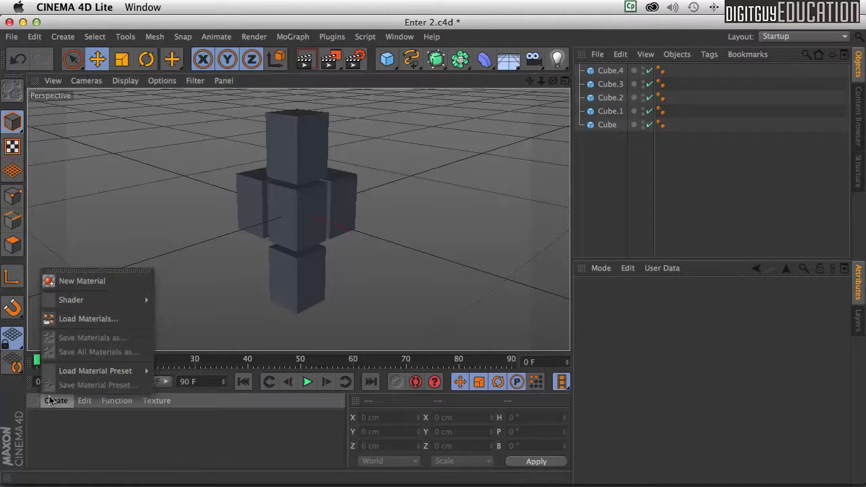
{"action": "left_click", "coordinate": [66, 279]}
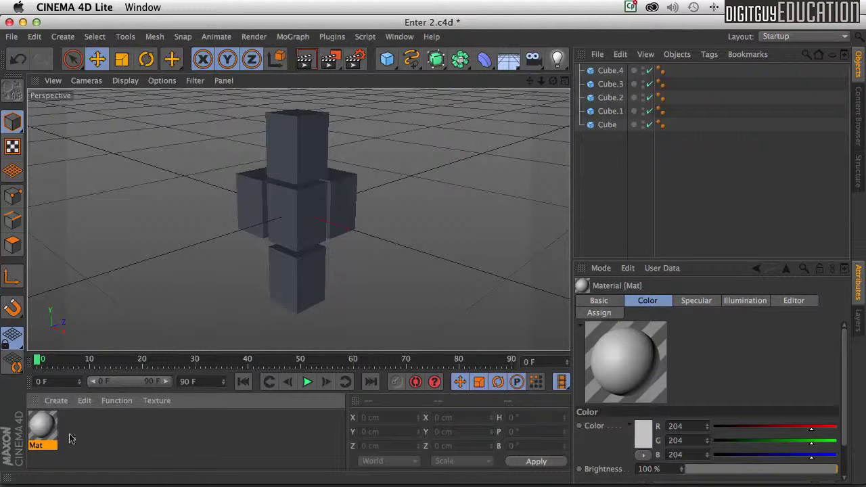
{"action": "double_click", "coordinate": [43, 428]}
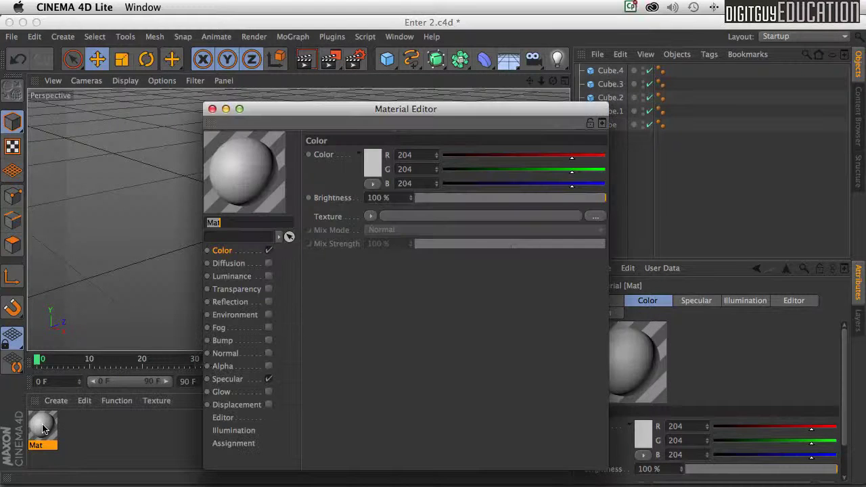
{"action": "left_click_drag", "start_coordinate": [329, 127], "coordinate": [310, 84]}
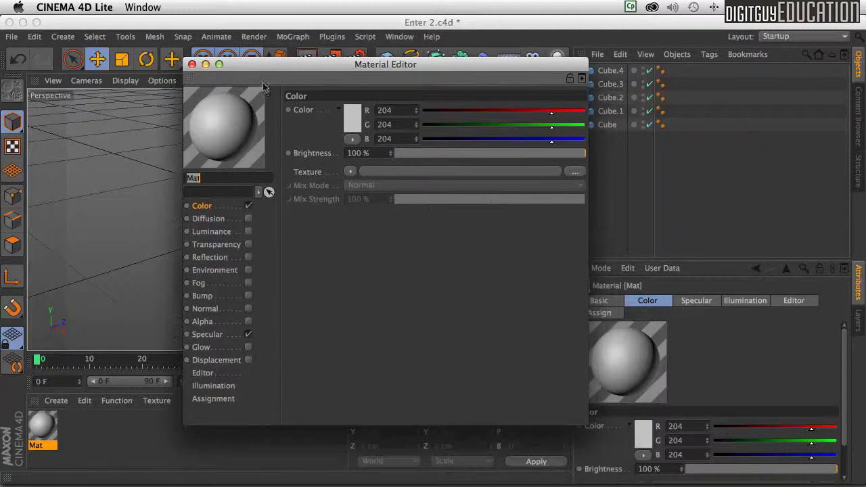
{"action": "left_click", "coordinate": [192, 65]}
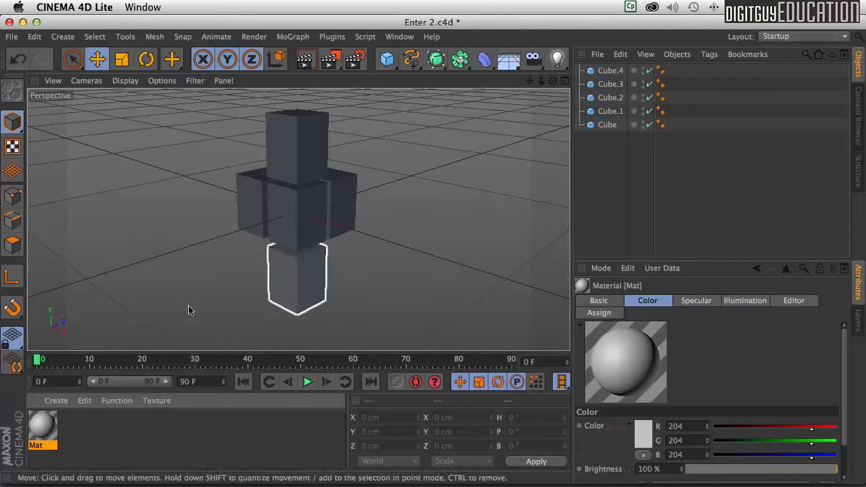
Load Enter Type.jpg as the material's color texture, copying it to the project location, and apply the material to the central cube
{"action": "double_click", "coordinate": [37, 426]}
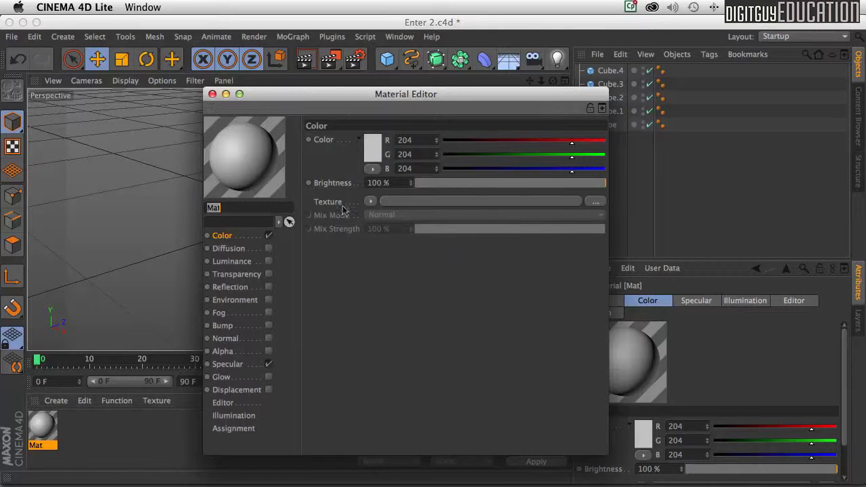
{"action": "left_click", "coordinate": [593, 201]}
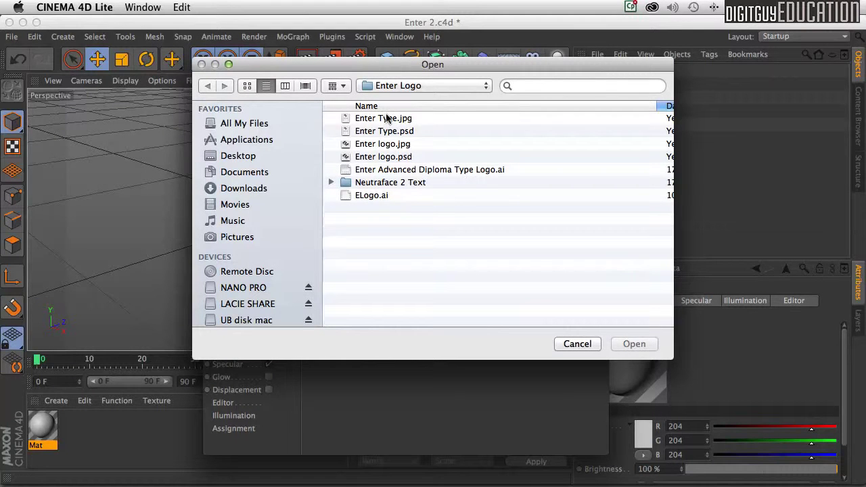
{"action": "left_click", "coordinate": [388, 118]}
{"action": "left_click", "coordinate": [636, 343]}
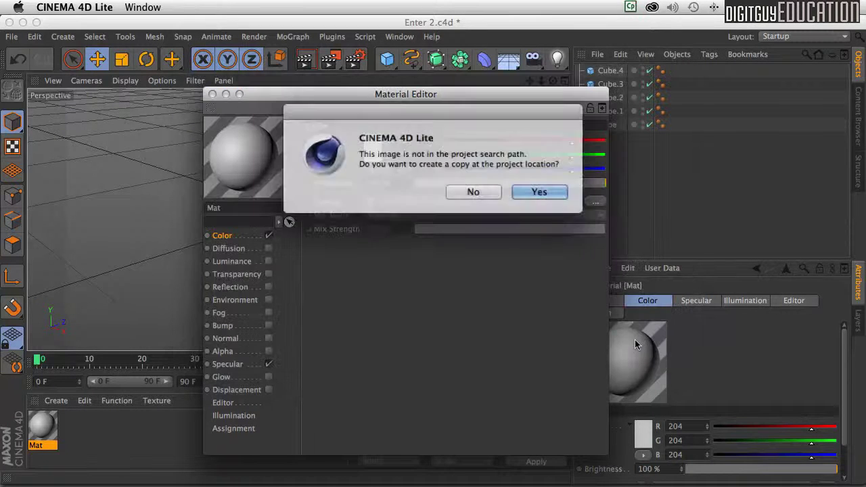
{"action": "left_click", "coordinate": [528, 192]}
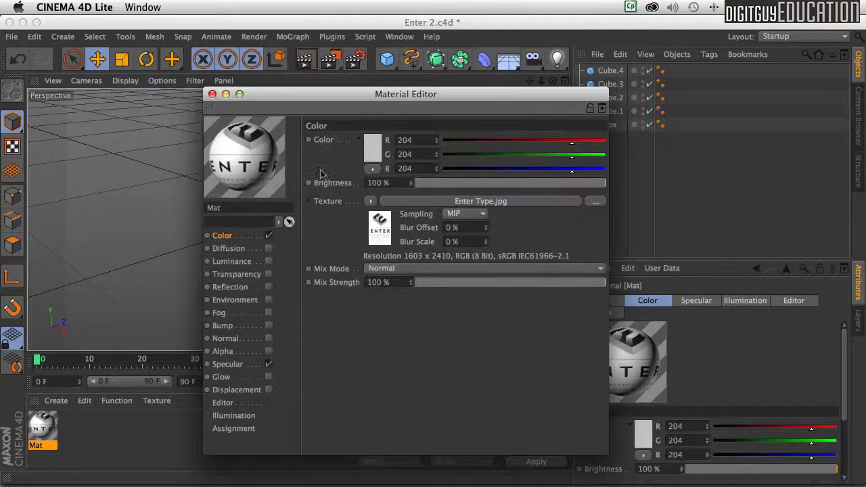
{"action": "left_click", "coordinate": [212, 94]}
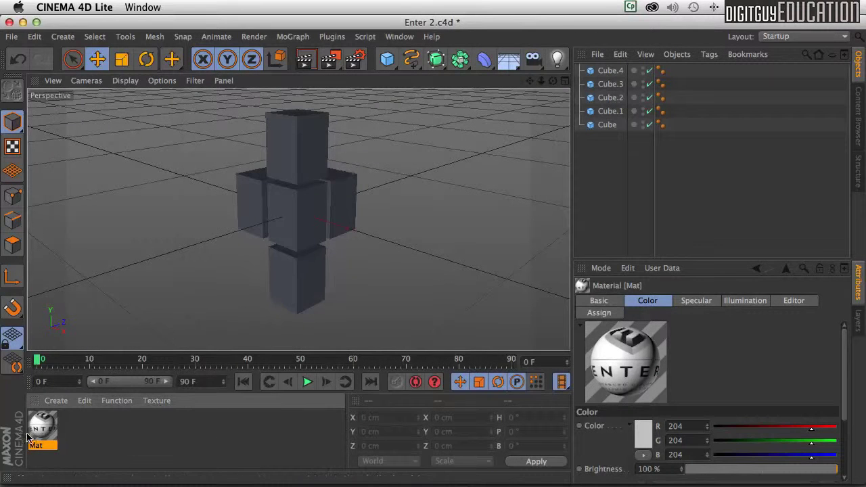
{"action": "left_click_drag", "start_coordinate": [37, 424], "coordinate": [300, 219]}
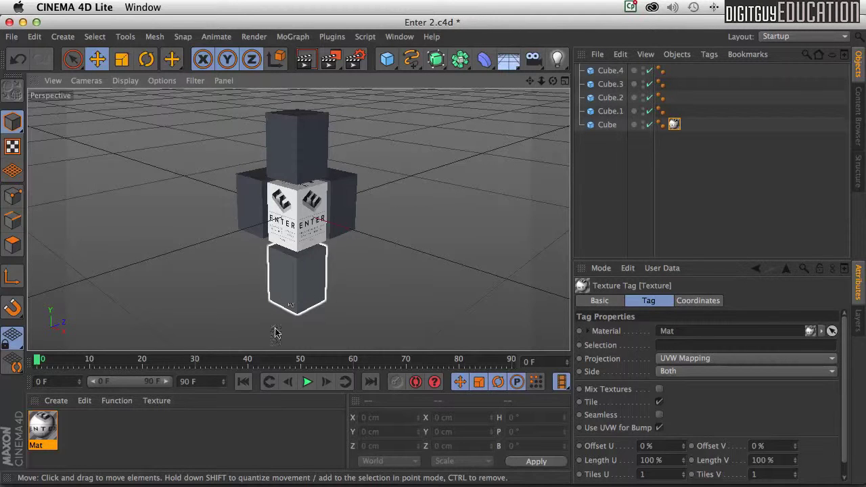
{"action": "left_click", "coordinate": [136, 428]}
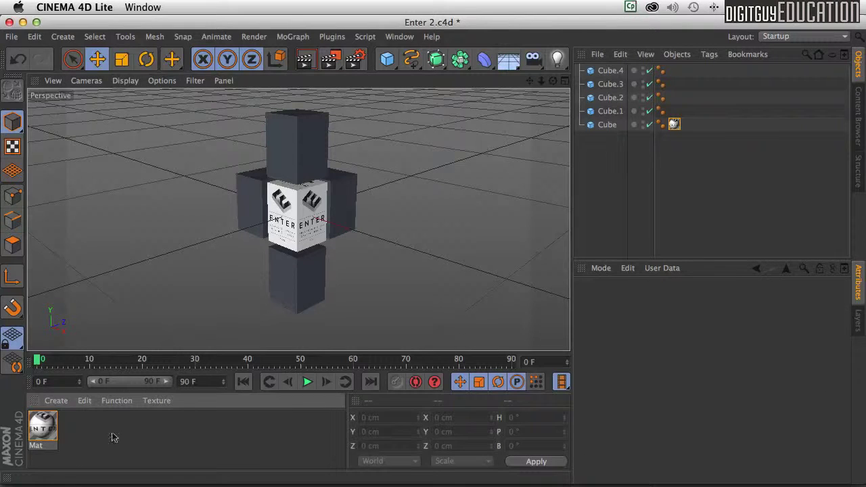
Create a second material with a light green color, RGB 203, 245, 148
{"action": "left_click", "coordinate": [56, 401]}
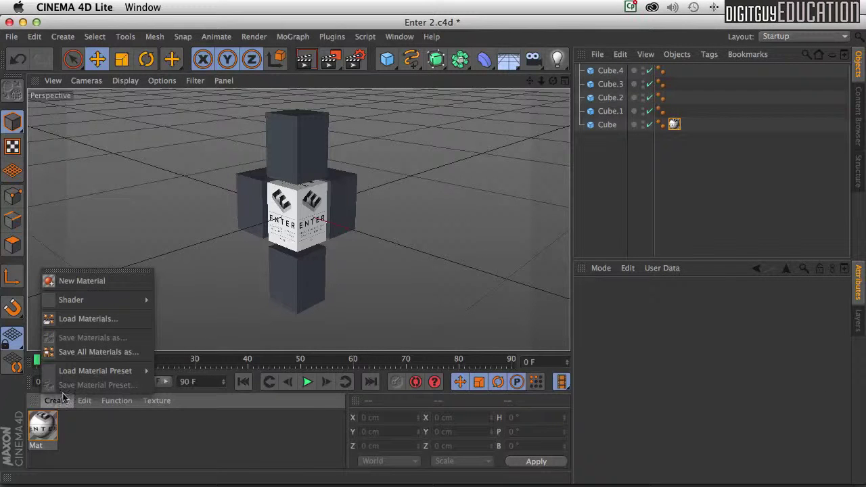
{"action": "left_click", "coordinate": [89, 280]}
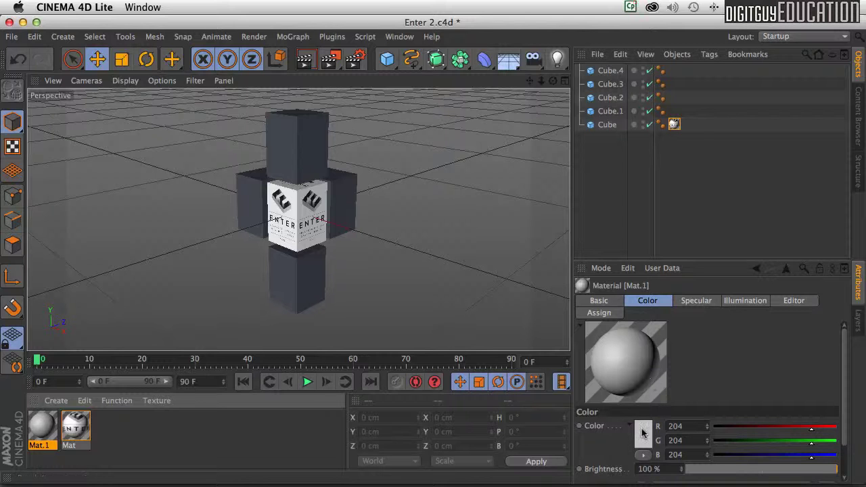
{"action": "left_click", "coordinate": [642, 432]}
{"action": "left_click", "coordinate": [624, 372]}
{"action": "mouse_move", "coordinate": [625, 374]}
{"action": "left_mouse_down"}
{"action": "mouse_move", "coordinate": [644, 377]}
{"action": "mouse_move", "coordinate": [595, 380]}
{"action": "mouse_move", "coordinate": [603, 383]}
{"action": "left_mouse_up"}
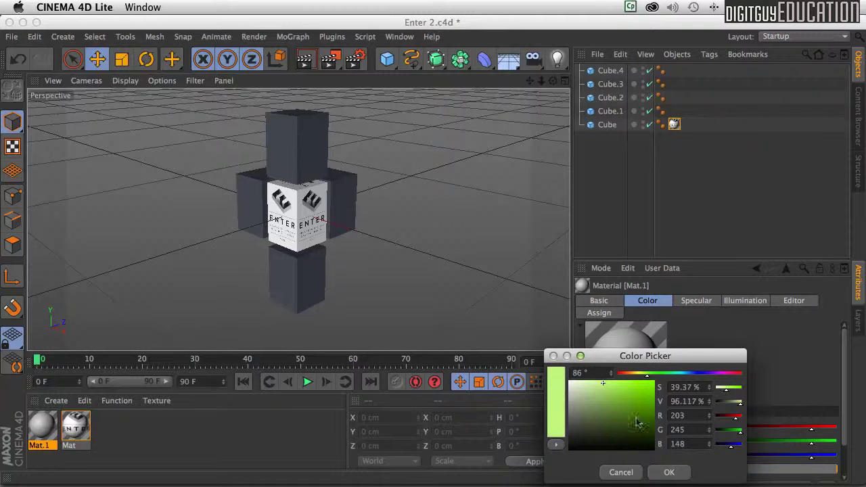
{"action": "left_click", "coordinate": [669, 472]}
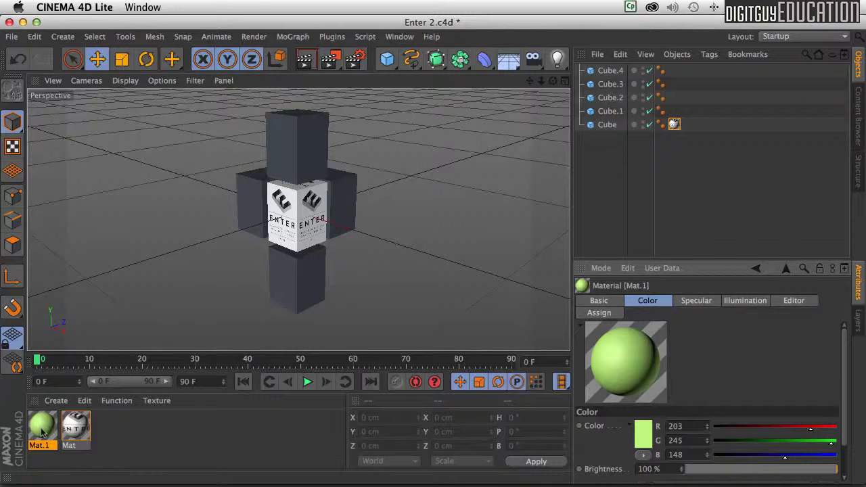
Make three duplicates of the green material and set Mat.2's color to orange-red, RGB 250, 91, 5
{"action": "left_click_drag", "start_coordinate": [38, 424], "coordinate": [175, 426], "text": "ctrl"}
{"action": "left_click", "coordinate": [100, 424]}
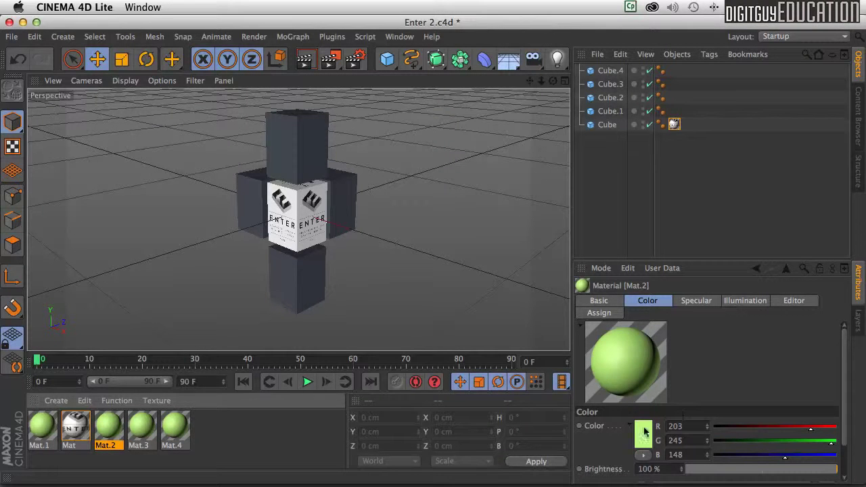
{"action": "left_click", "coordinate": [640, 433]}
{"action": "left_click_drag", "start_coordinate": [640, 374], "coordinate": [622, 373]}
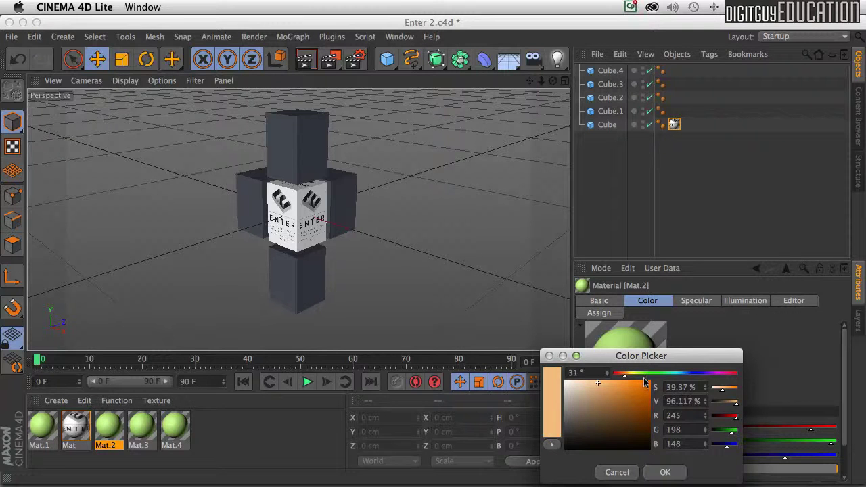
{"action": "left_click", "coordinate": [646, 383]}
{"action": "left_click_drag", "start_coordinate": [623, 374], "coordinate": [620, 374]}
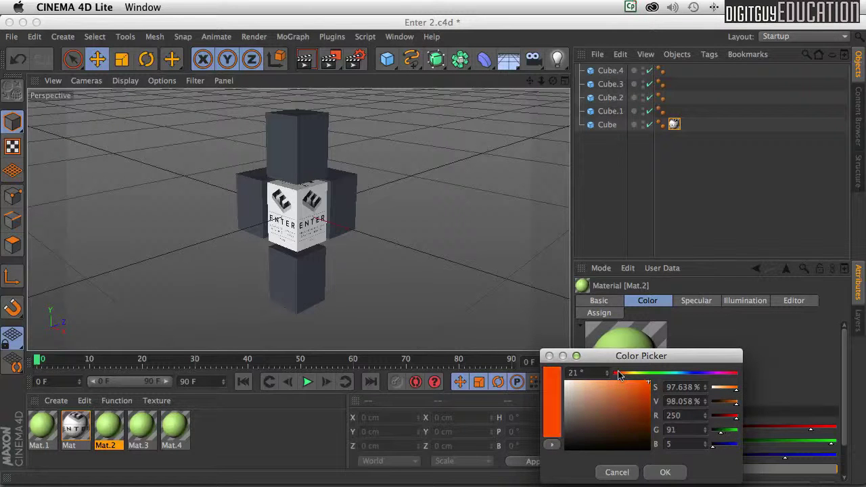
{"action": "left_click", "coordinate": [667, 472]}
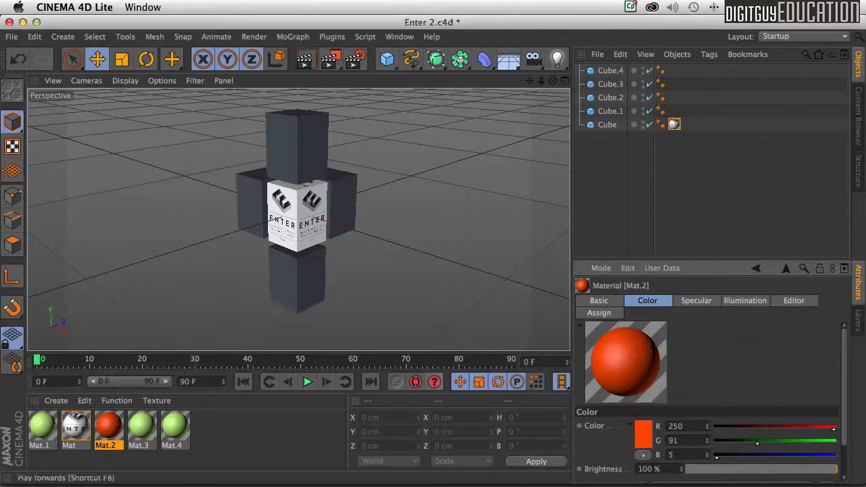
Change Mat.3's color to light purple, RGB 203, 148, 245
{"action": "left_click", "coordinate": [137, 423]}
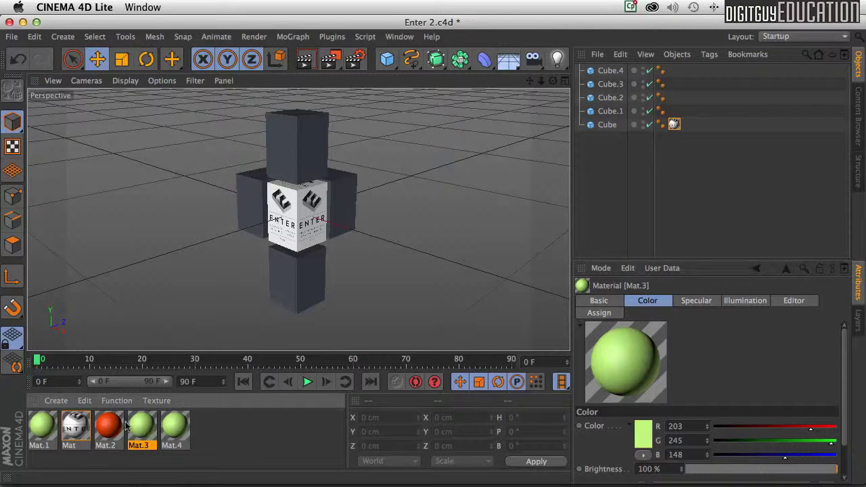
{"action": "double_click", "coordinate": [142, 423]}
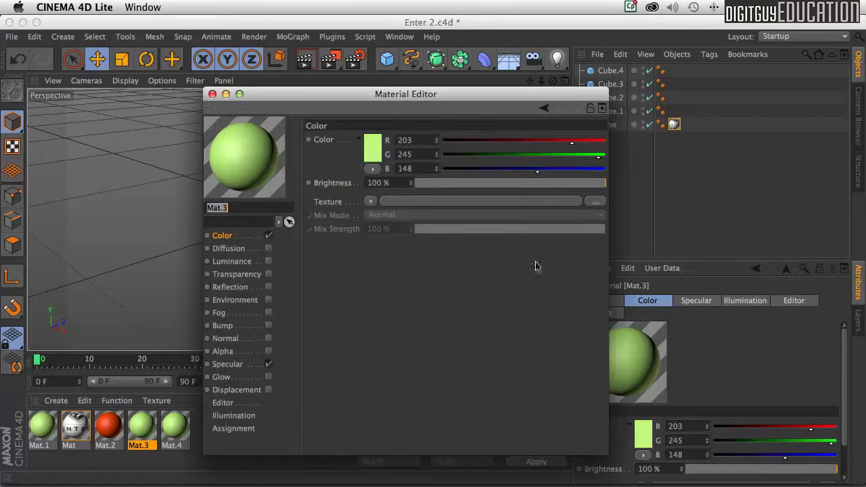
{"action": "left_click", "coordinate": [372, 147]}
{"action": "left_click_drag", "start_coordinate": [421, 102], "coordinate": [439, 102]}
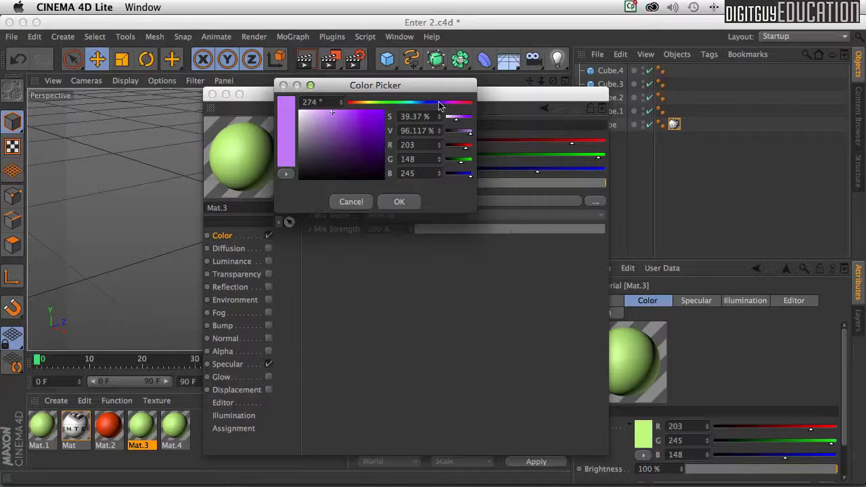
{"action": "left_click_drag", "start_coordinate": [439, 106], "coordinate": [441, 106]}
{"action": "left_click", "coordinate": [400, 203]}
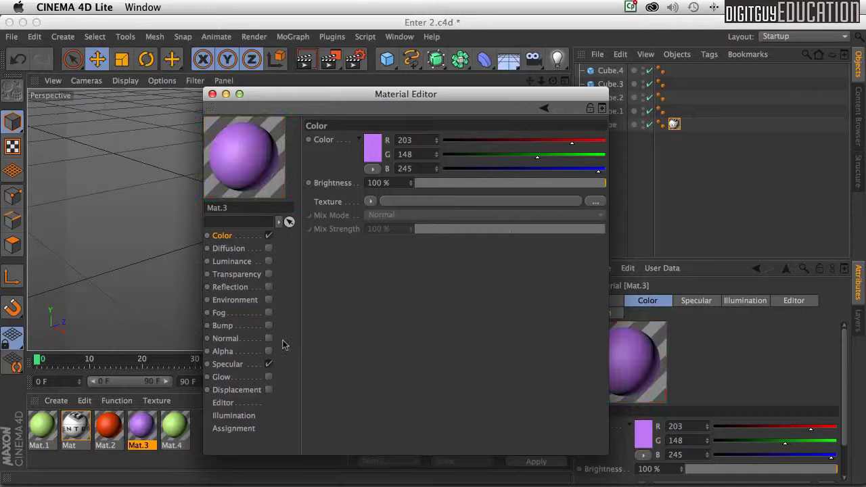
Change Mat.4's color to saturated blue, RGB 17, 100, 252, and close the Material Editor
{"action": "left_click", "coordinate": [173, 424]}
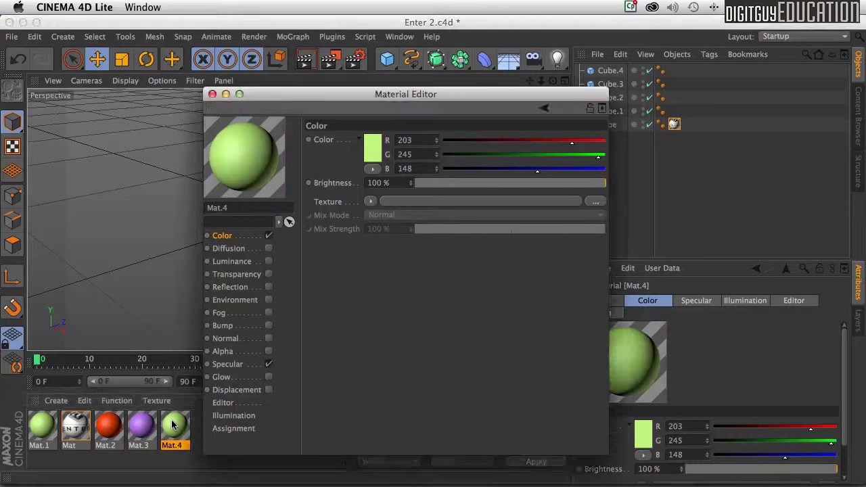
{"action": "left_click", "coordinate": [373, 148]}
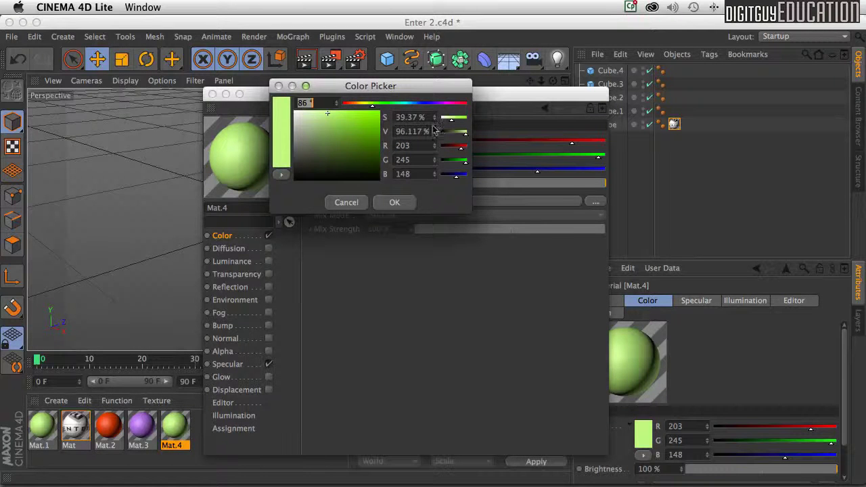
{"action": "left_click", "coordinate": [418, 103]}
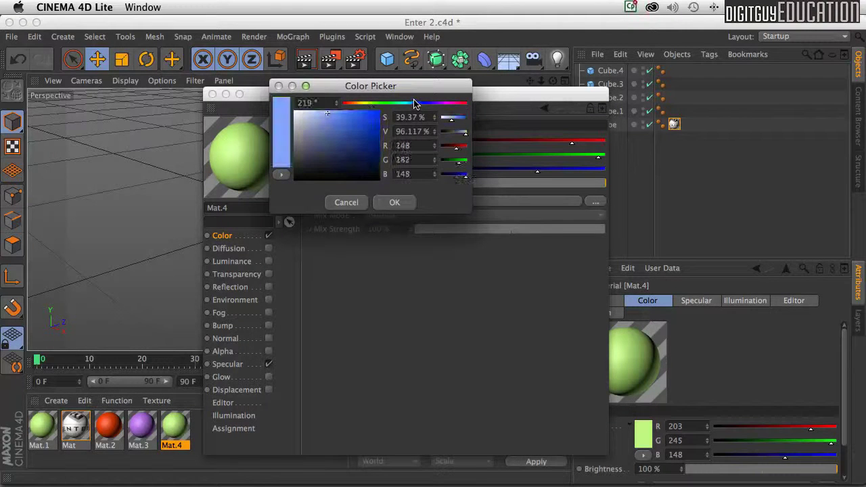
{"action": "left_click", "coordinate": [374, 111]}
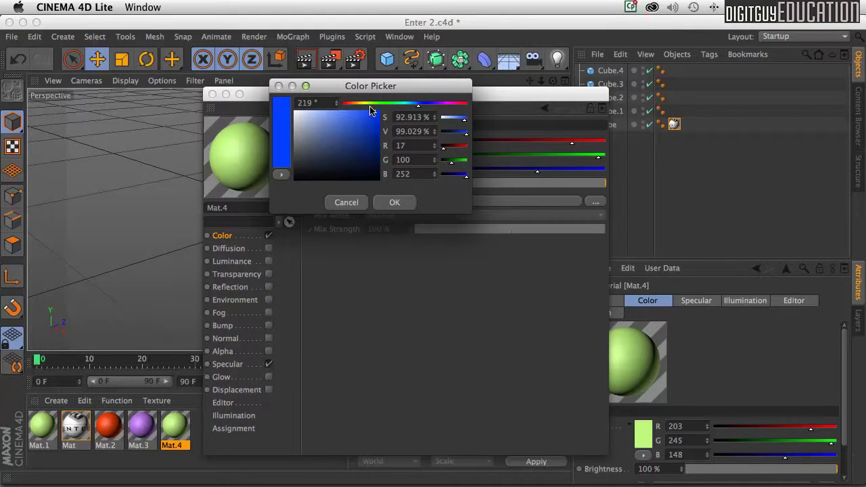
{"action": "left_click", "coordinate": [394, 201]}
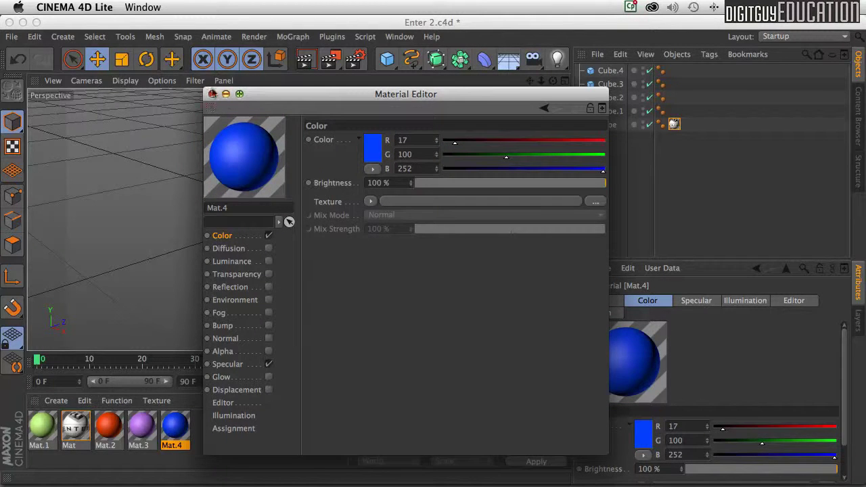
{"action": "left_click", "coordinate": [213, 94]}
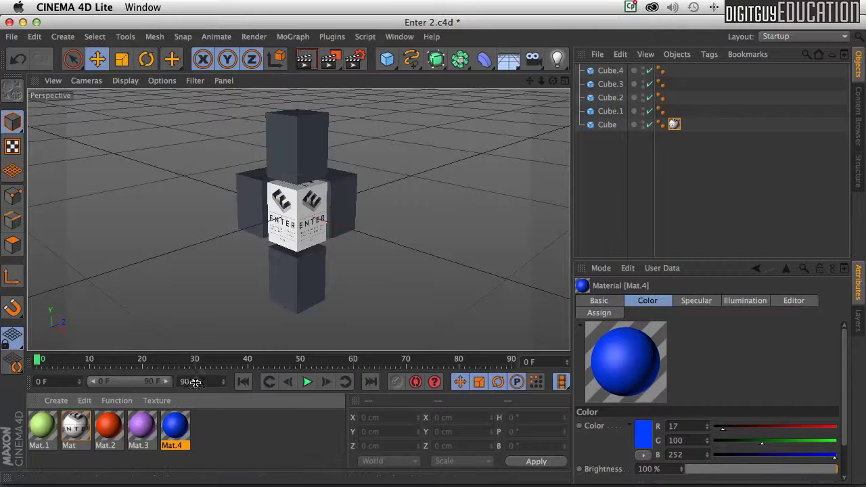
Apply the purple material to Cube.1, blue to Cube.3, orange-red to Cube.4 and green to Cube.2
{"action": "left_click_drag", "start_coordinate": [133, 430], "coordinate": [279, 291]}
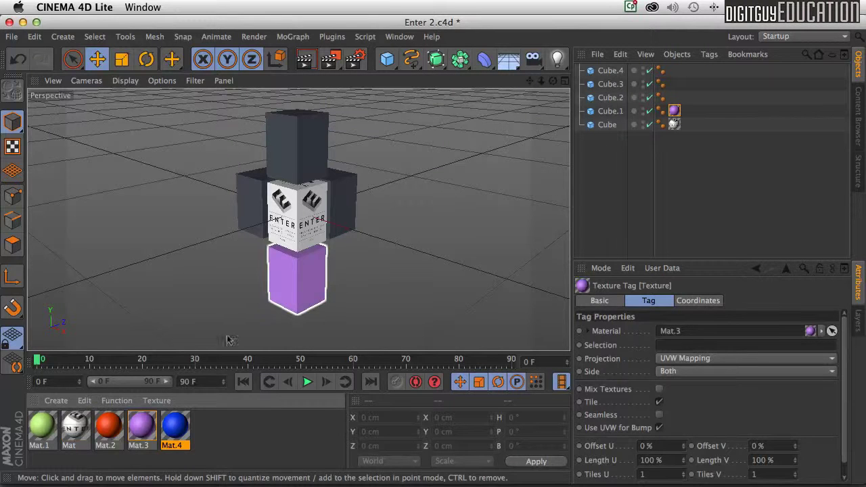
{"action": "left_click_drag", "start_coordinate": [174, 428], "coordinate": [254, 216]}
{"action": "left_click_drag", "start_coordinate": [113, 423], "coordinate": [344, 205]}
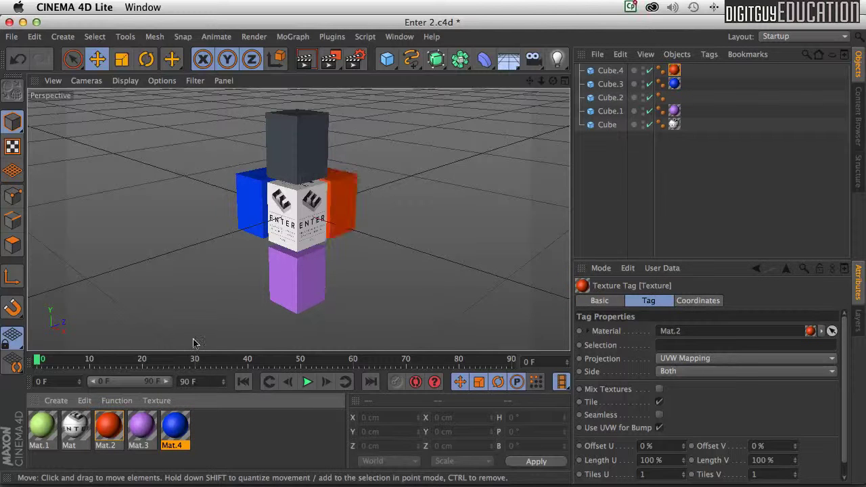
{"action": "left_click_drag", "start_coordinate": [39, 425], "coordinate": [287, 135]}
{"action": "left_click", "coordinate": [432, 257]}
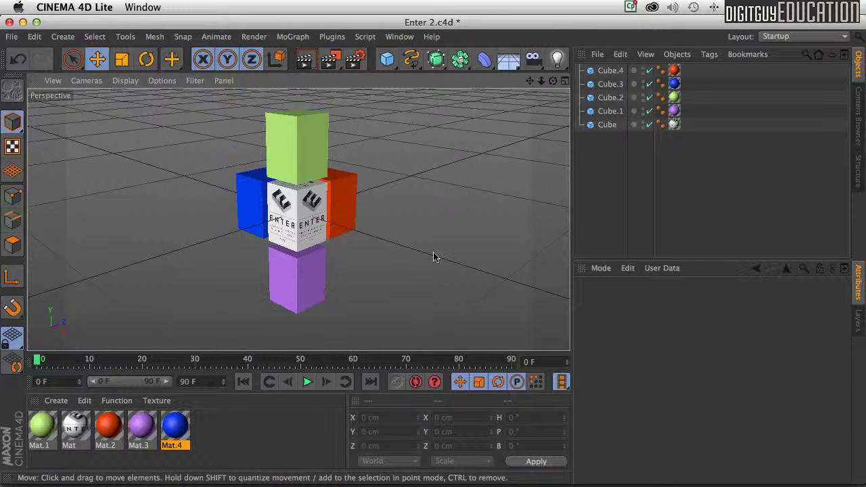
Render a preview of the colored cubes in the viewport, and return to the normal view
{"action": "key", "text": "super+r"}
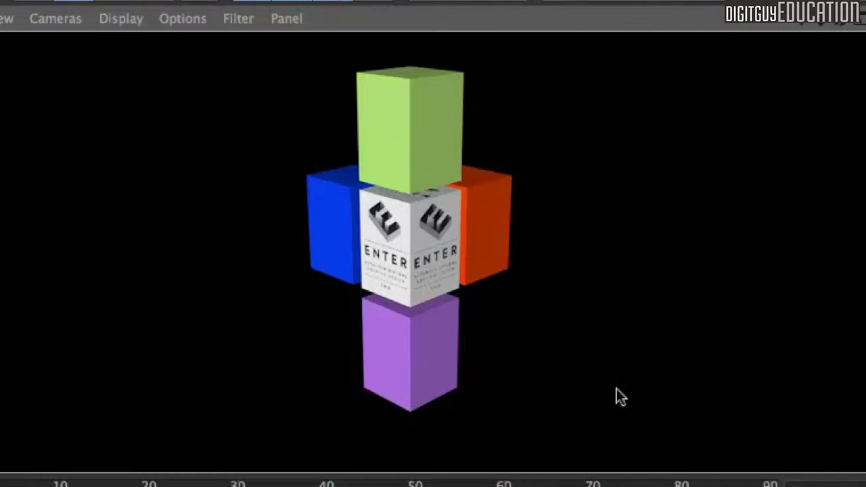
{"action": "left_click", "coordinate": [648, 266]}
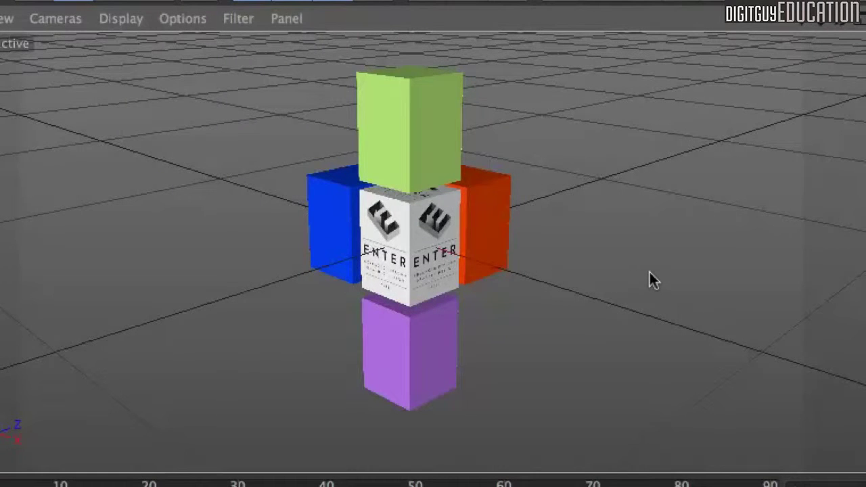